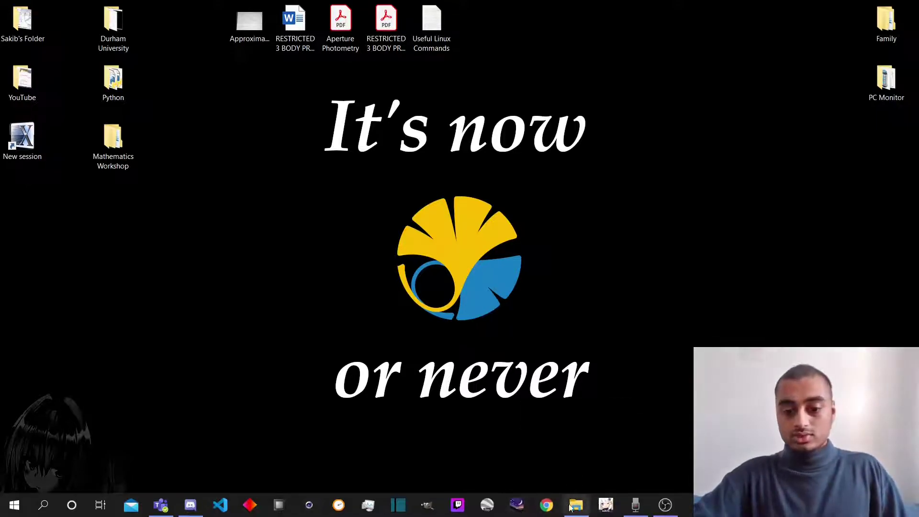
- Search Google in Chrome for 'open hardware monitor'
click(547, 505)
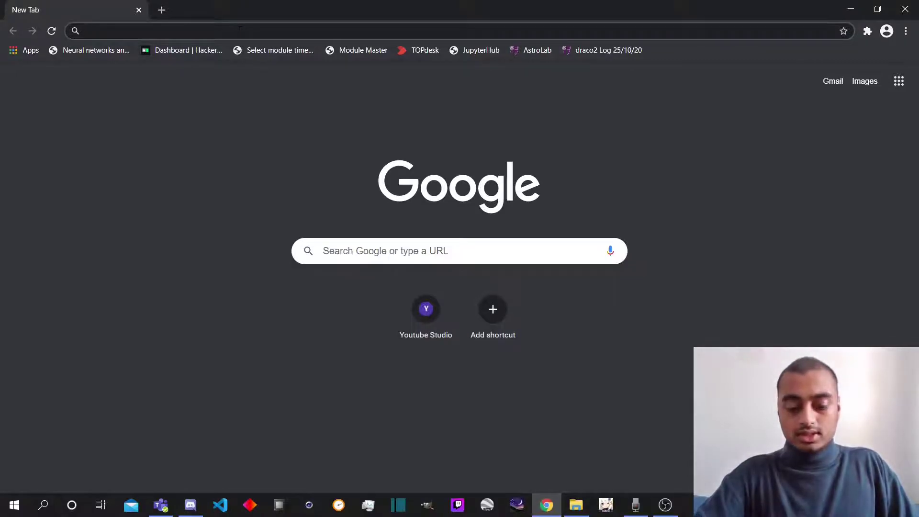
text(oen)
key(BackSpace)
key(BackSpace)
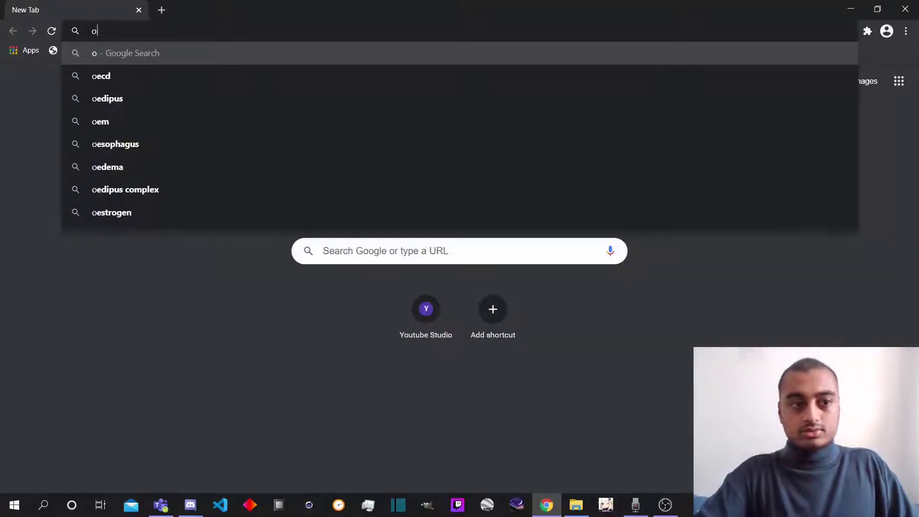
text(pen hardware)
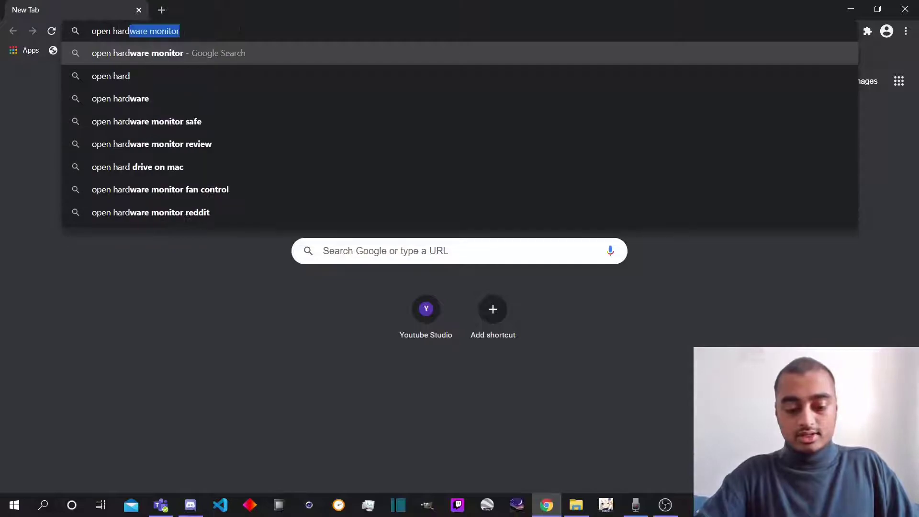
text( mon)
key(BackSpace)
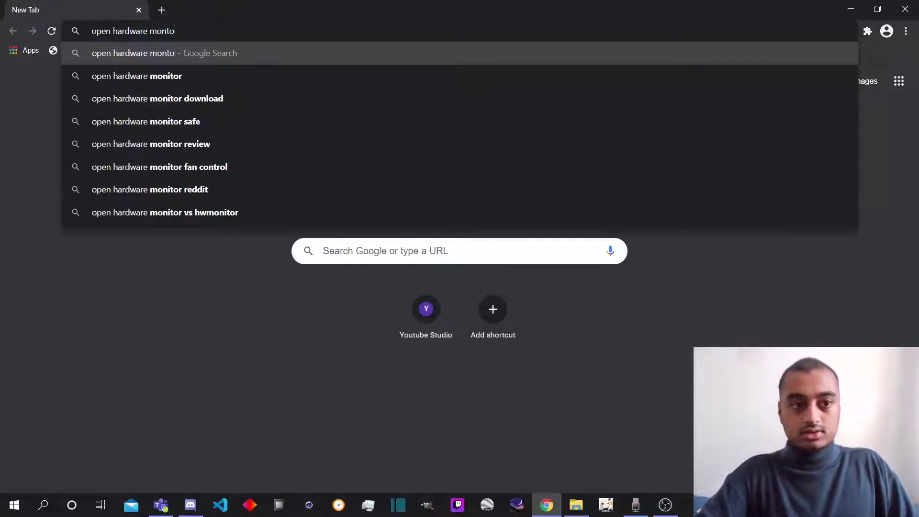
text(itor)
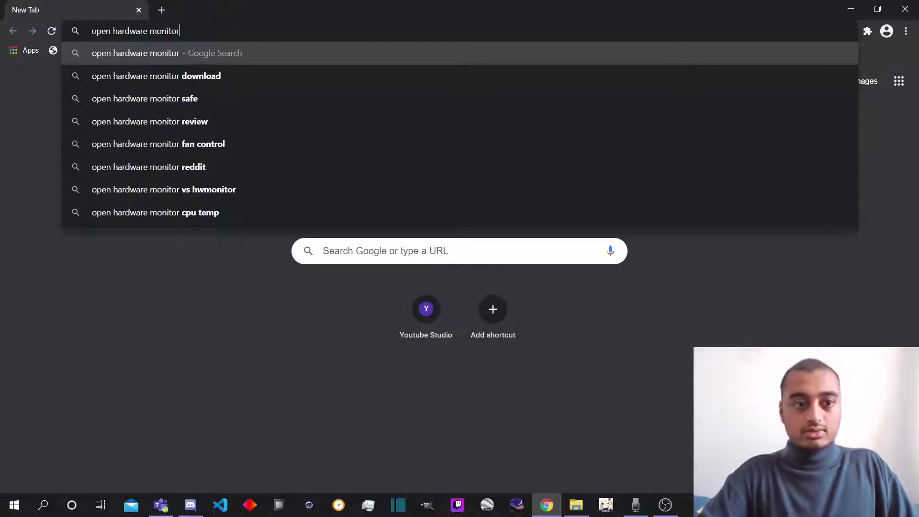
key(Return)
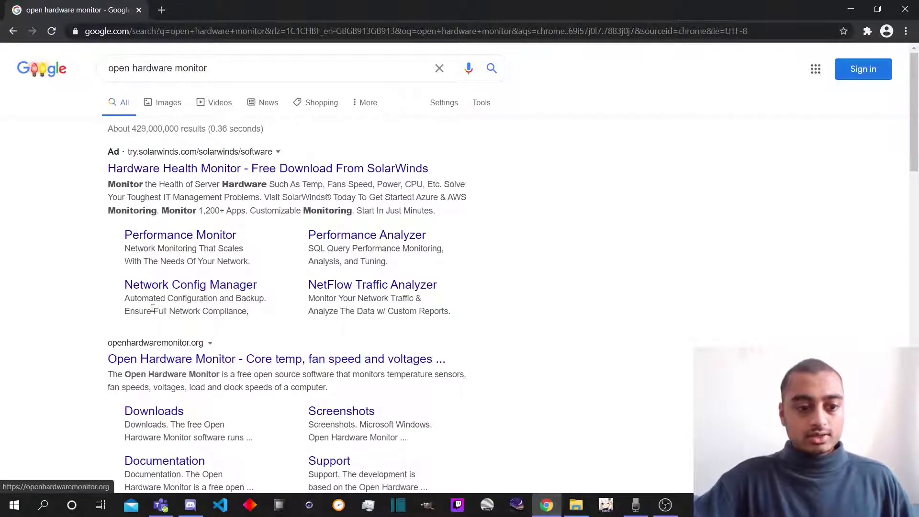
- Download Open Hardware Monitor 0.9.5 from openhardwaremonitor.org and show the zip in its folder
scroll(332, 175, down, 3)
click(333, 180)
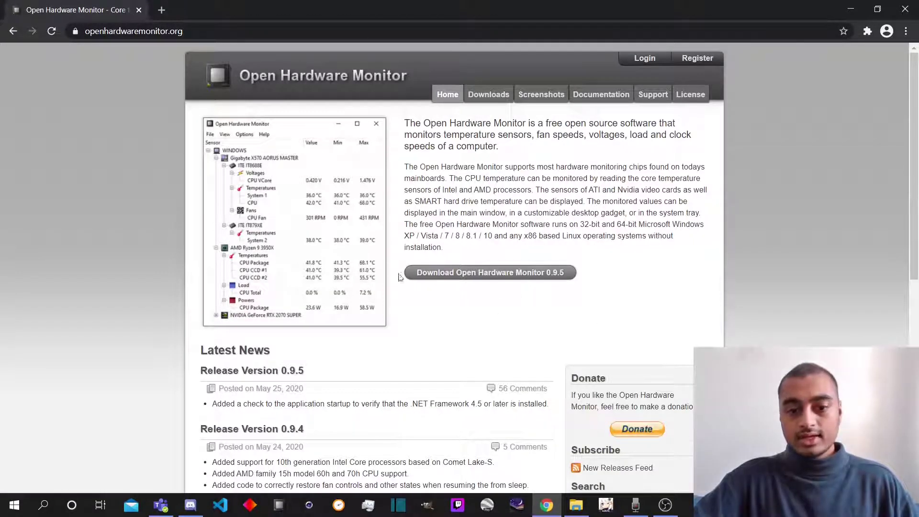
click(488, 275)
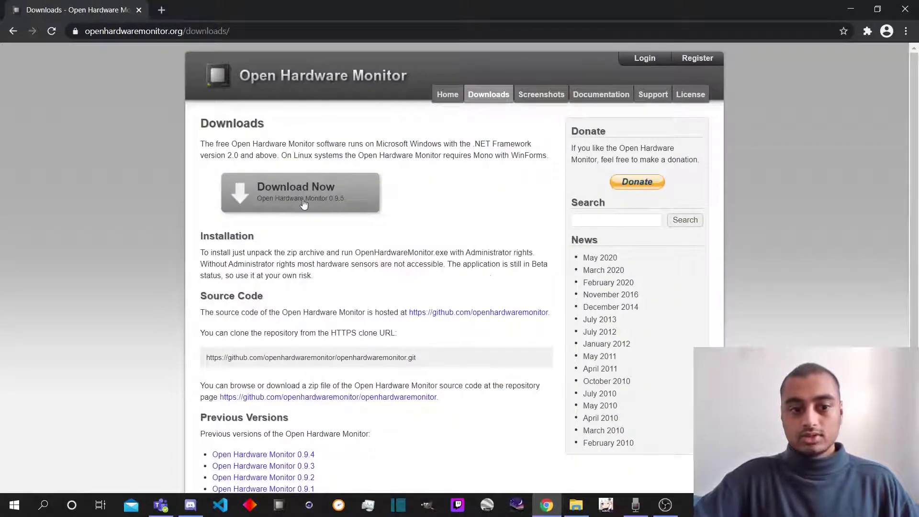
click(304, 205)
click(125, 478)
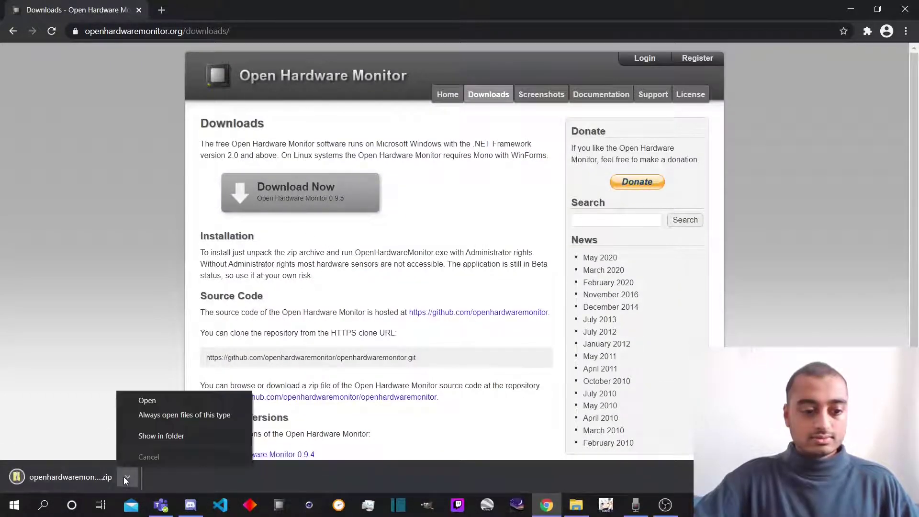
click(166, 436)
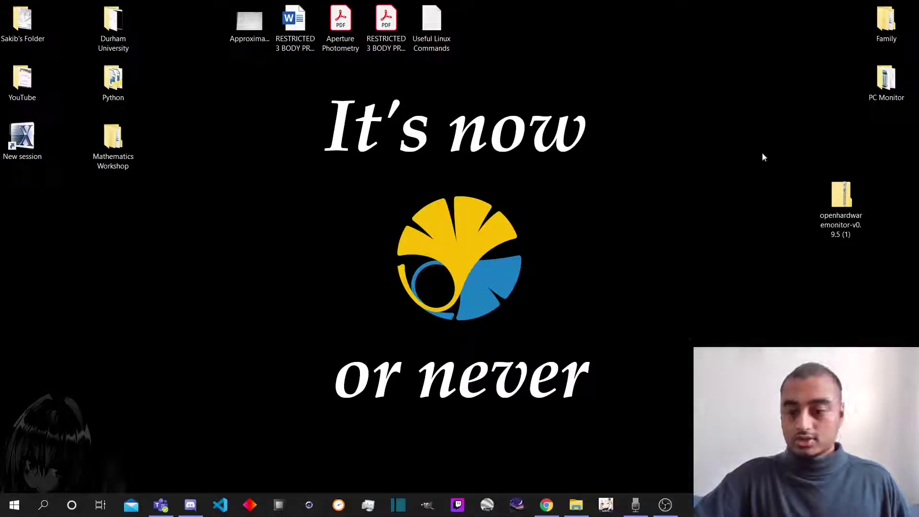
- Extract the Open Hardware Monitor zip directly onto the Desktop, with no subfolder in the path
right_click(838, 213)
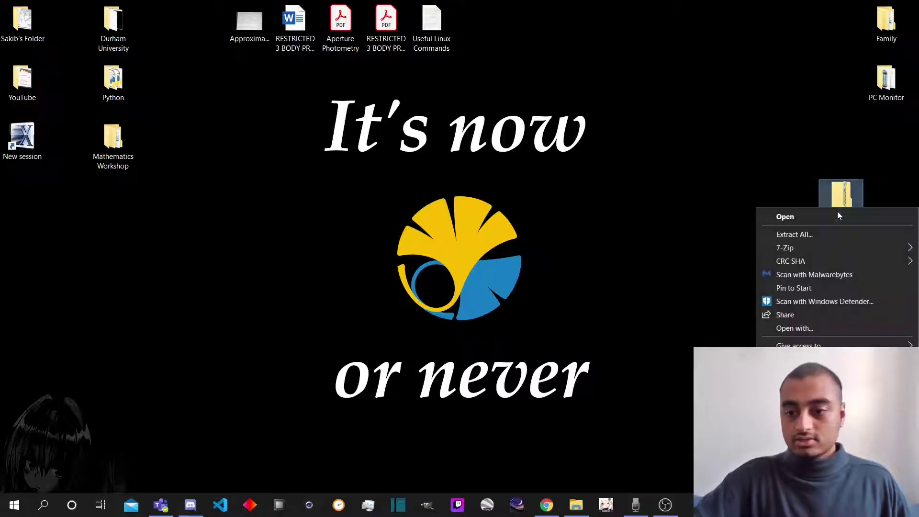
click(809, 237)
drag(500, 199, 413, 198)
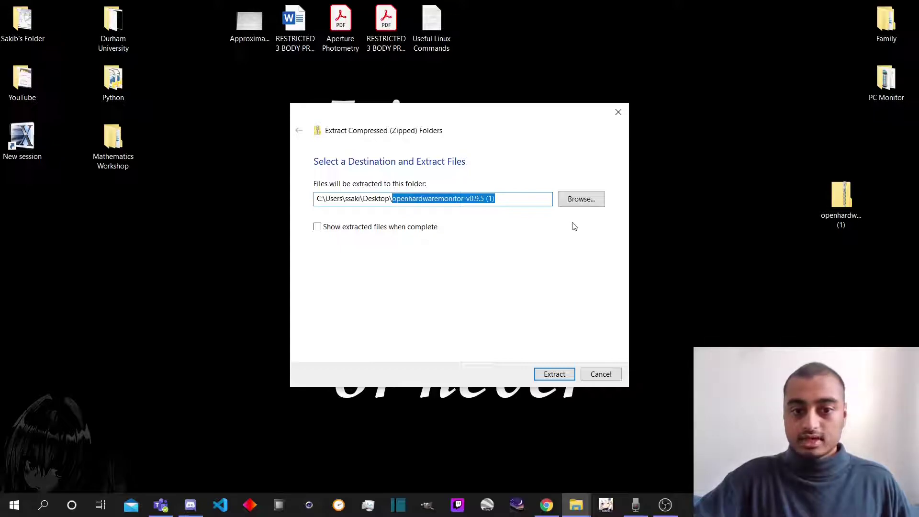
key(BackSpace)
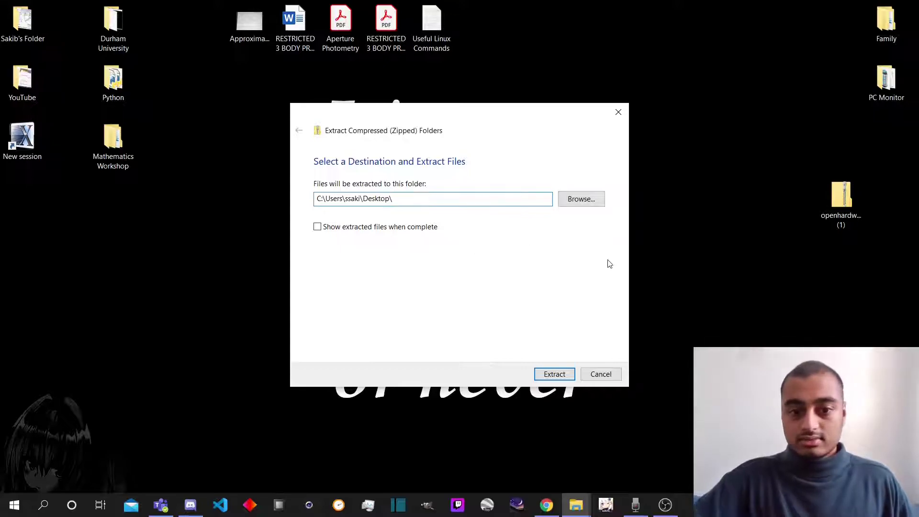
click(563, 373)
- Delete the downloaded zip and open the extracted OpenHardwareMonitor folder
mouse_move(1, 212)
mouse_down()
mouse_move(545, 311)
mouse_move(858, 272)
mouse_up()
drag(748, 194, 918, 144)
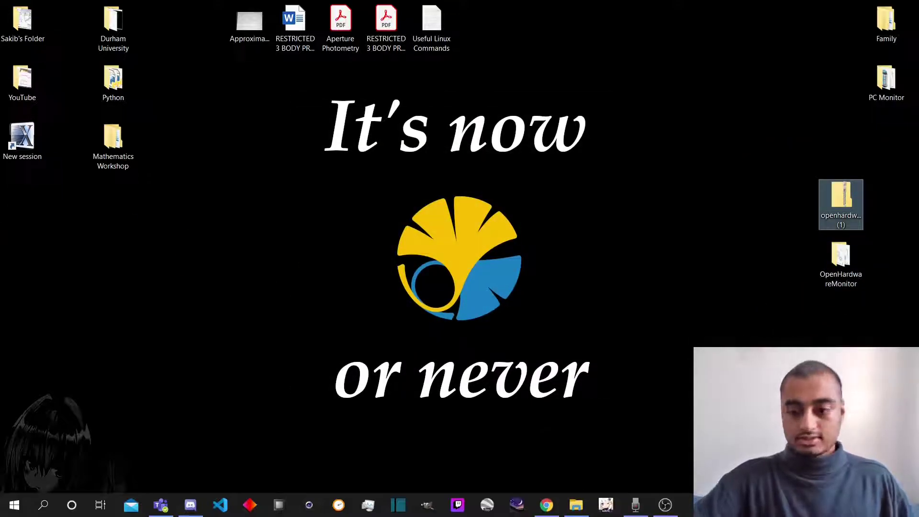
click(841, 201)
key(Delete)
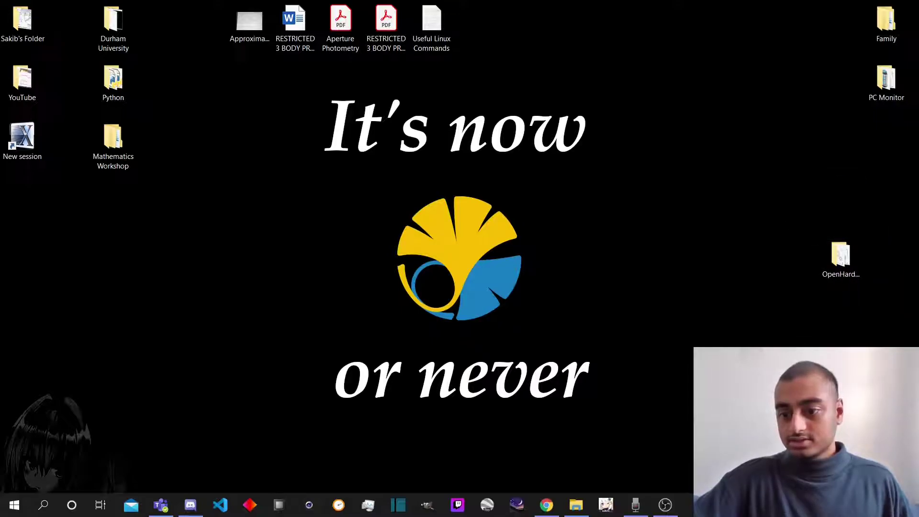
double_click(837, 265)
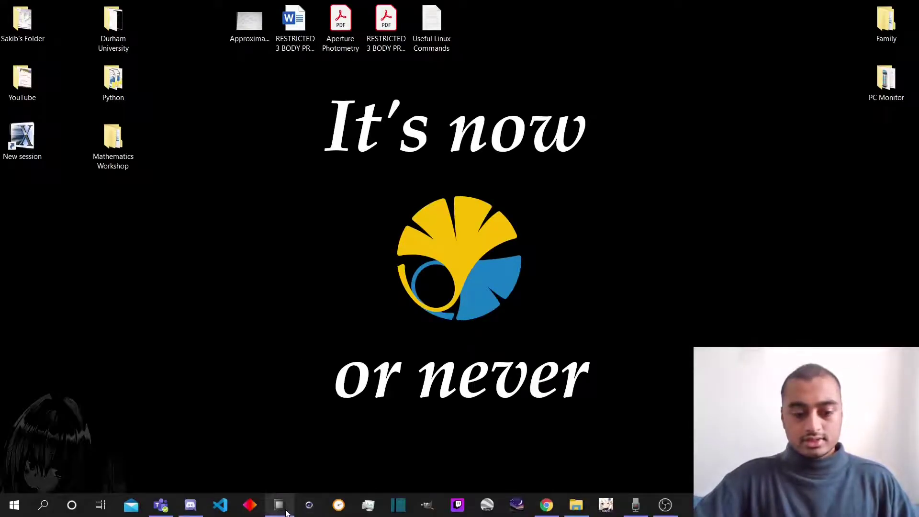
click(286, 510)
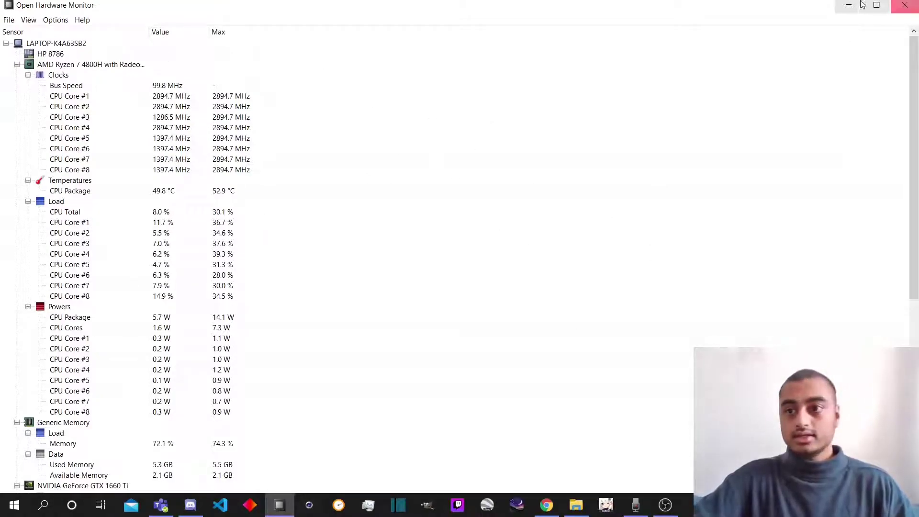
double_click(291, 5)
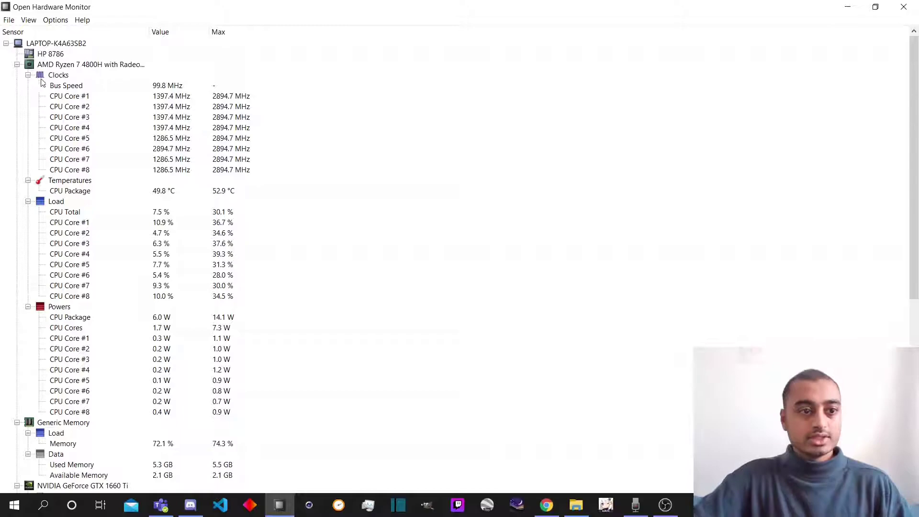
scroll(94, 164, down, 3)
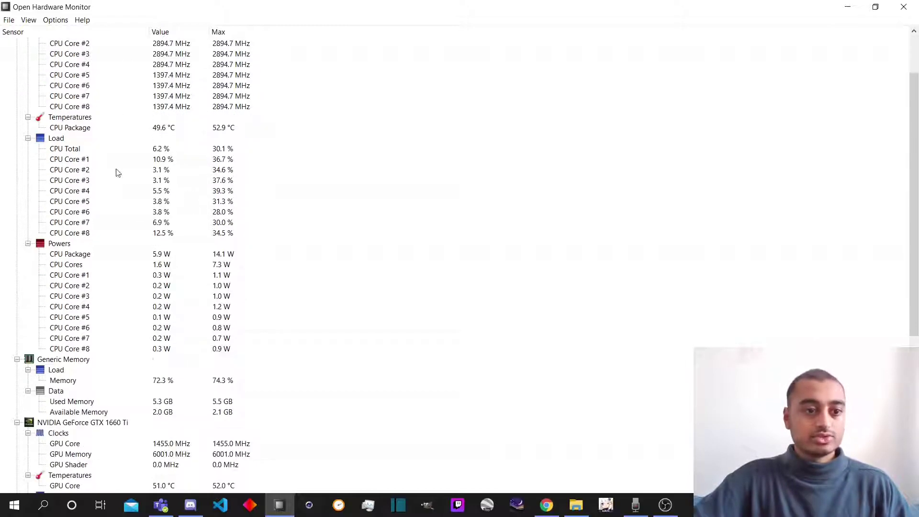
scroll(300, 275, down, 7)
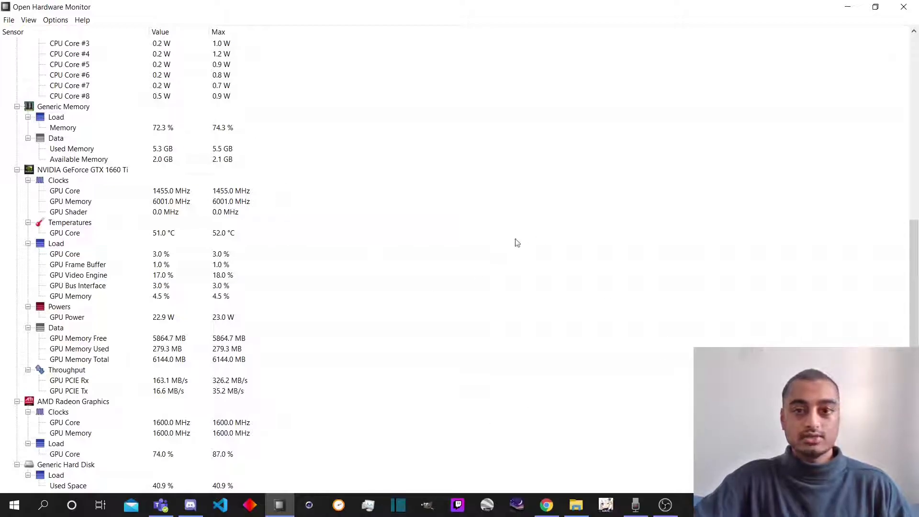
scroll(556, 337, up, 10)
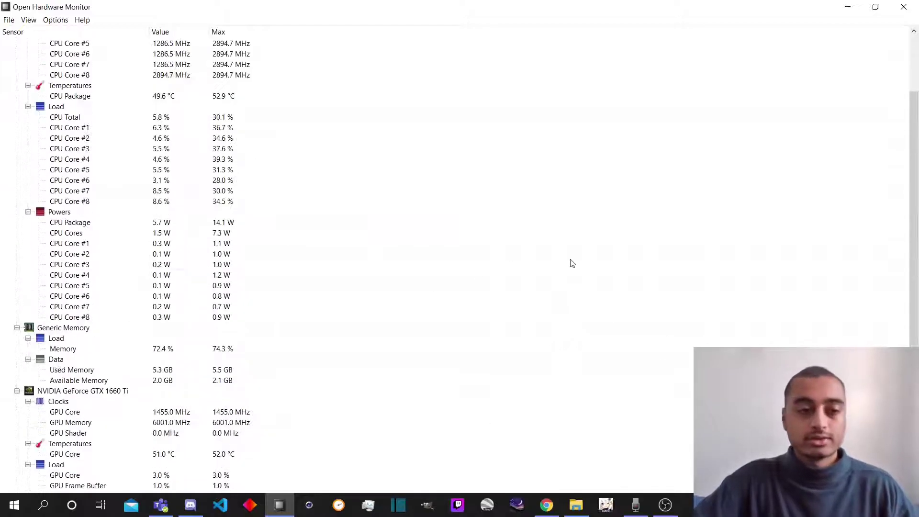
- Turn on View > Show Plot and widen the plot panel beside the sensor list
click(28, 20)
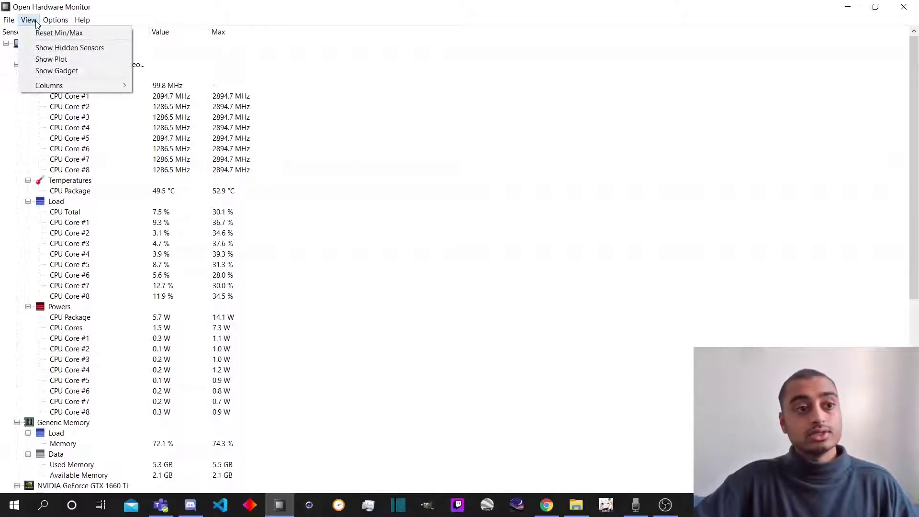
click(53, 59)
drag(866, 240, 276, 234)
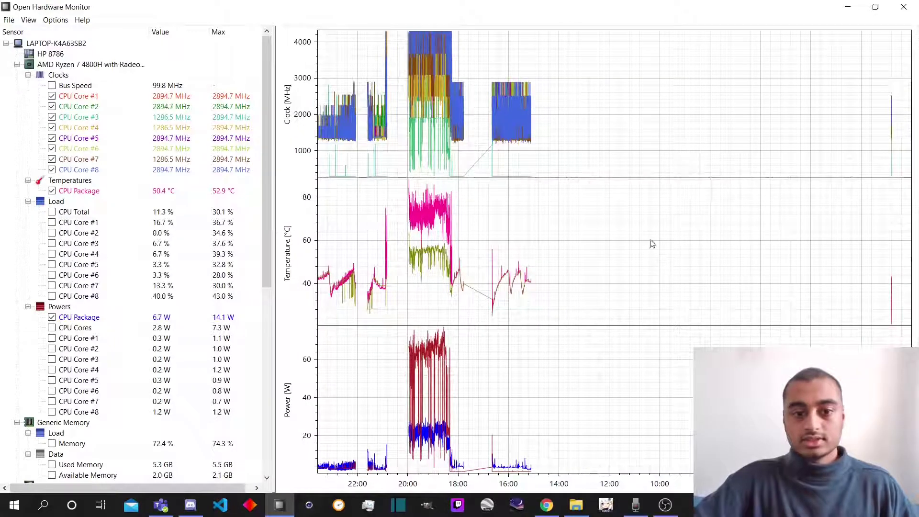
- Check the Options > Plot Location setting, leaving it unchanged
click(55, 19)
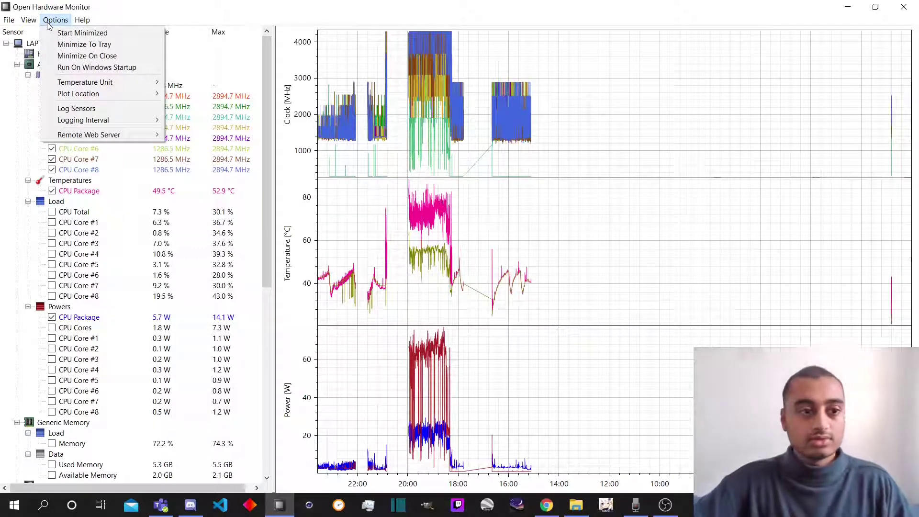
mouse_move(95, 101)
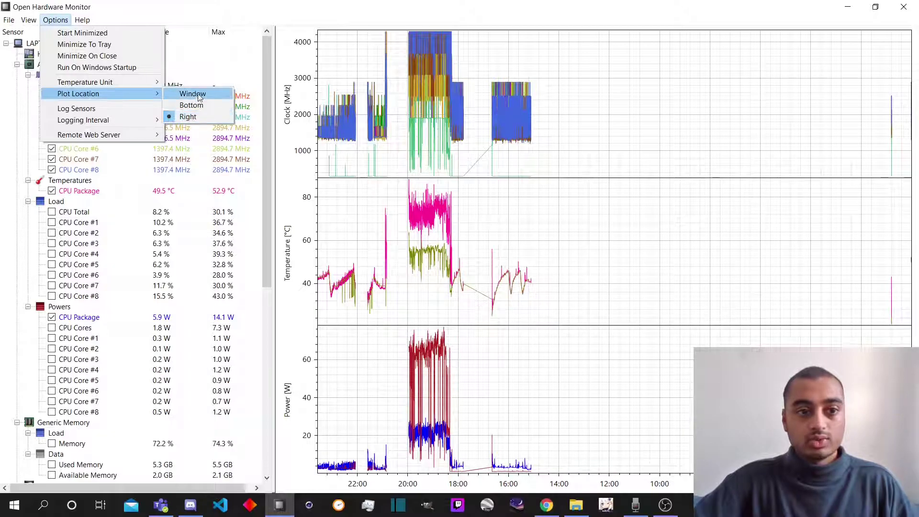
click(244, 181)
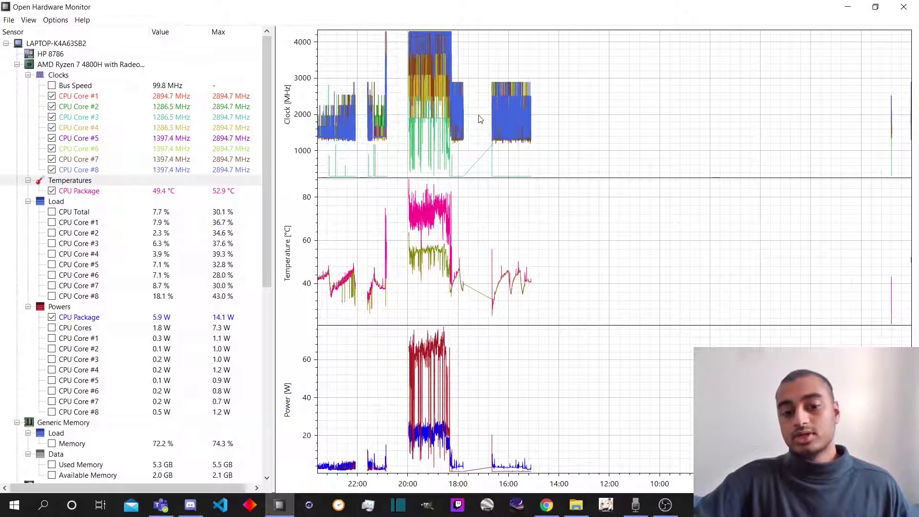
- Set the graph Time Window to 5 min and readjust the sensor-list splitter
right_click(580, 124)
mouse_move(595, 143)
click(718, 148)
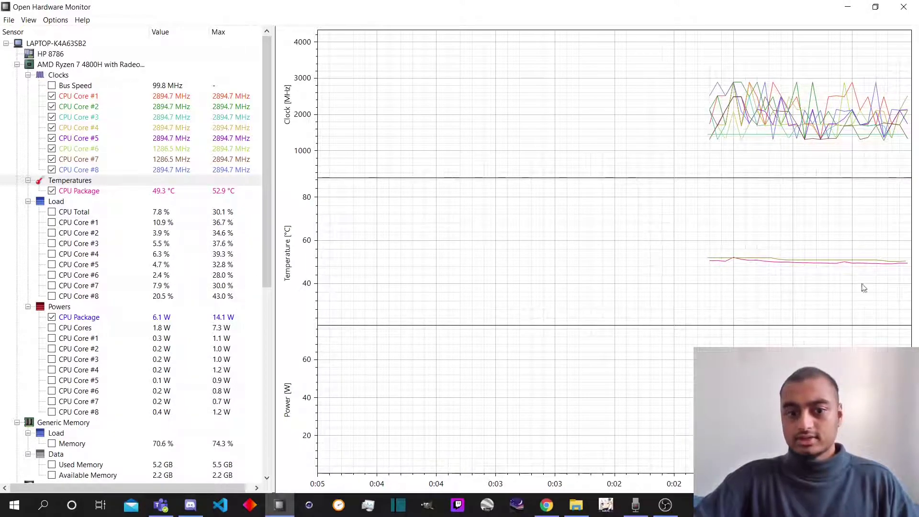
drag(274, 164, 264, 165)
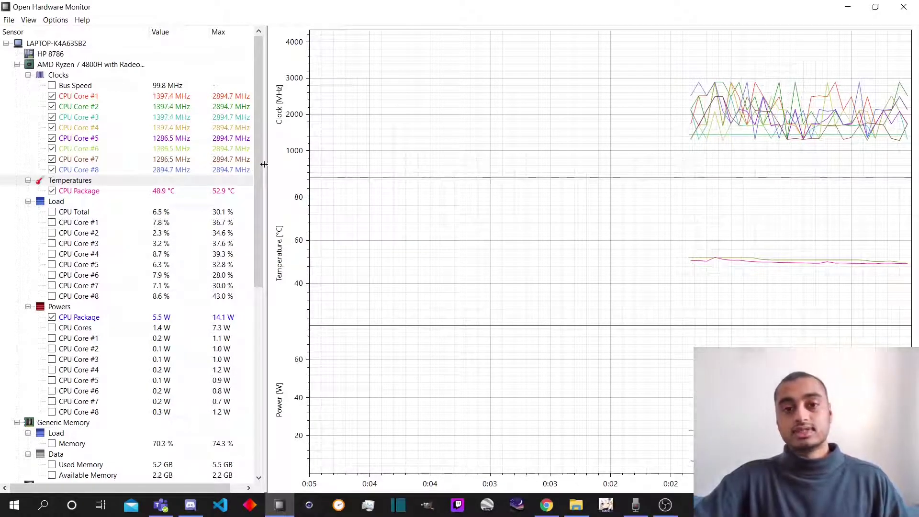
drag(265, 164, 272, 183)
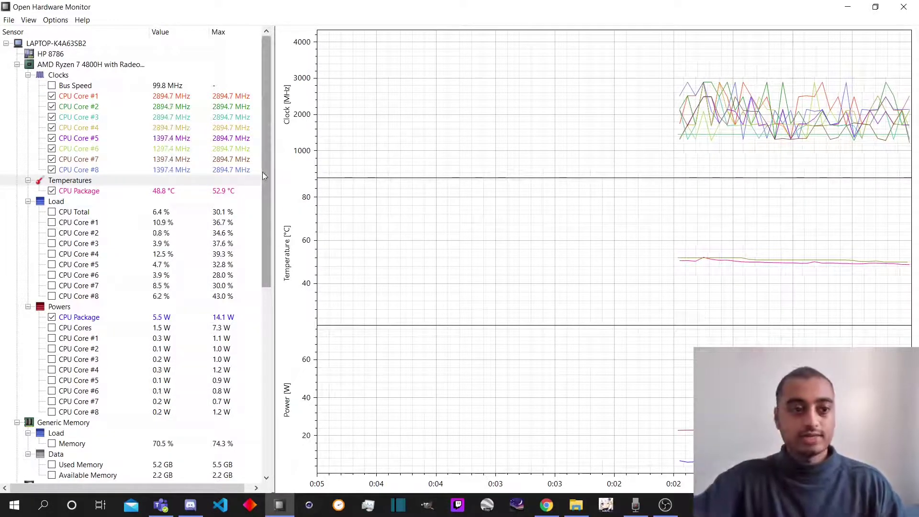
- Enable Options > Run On Windows Startup and confirm it shows as checked
click(55, 20)
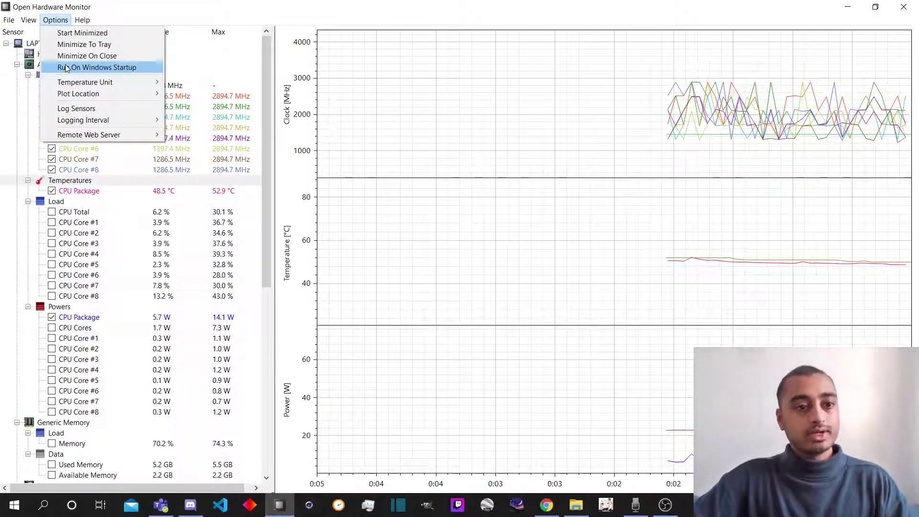
click(424, 150)
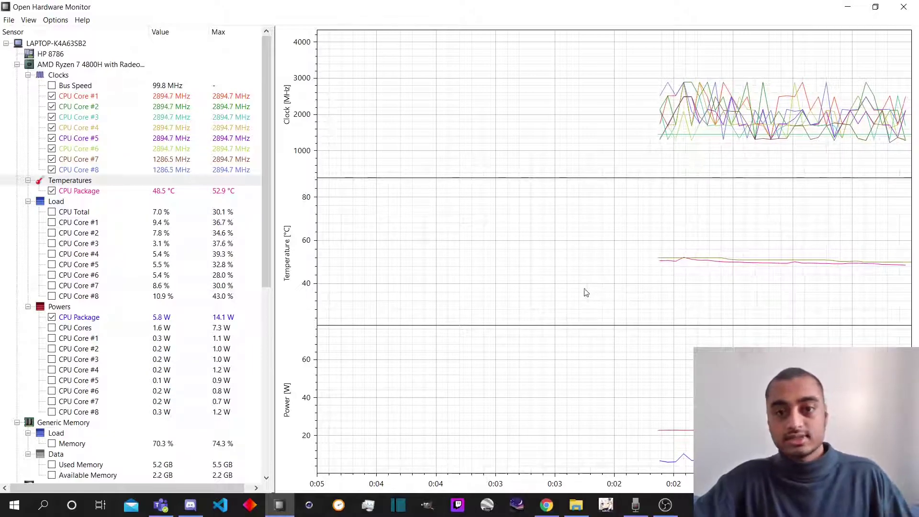
click(56, 19)
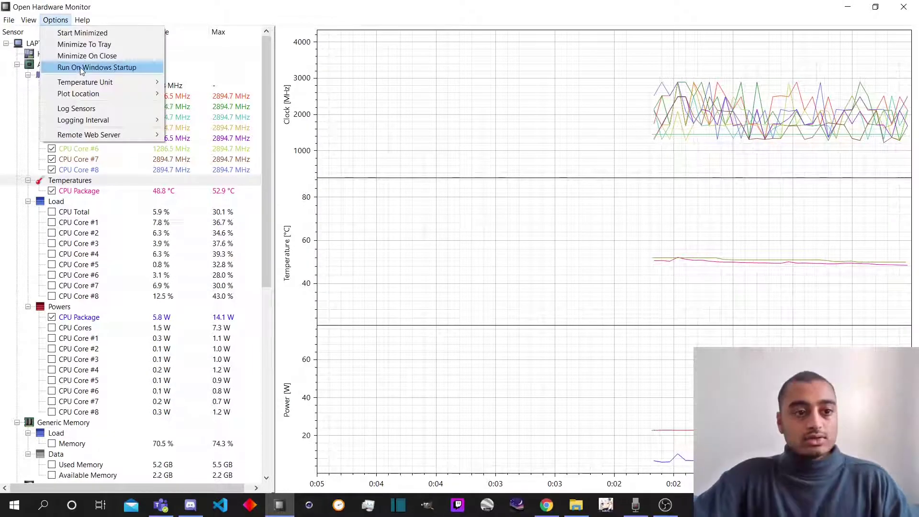
click(110, 67)
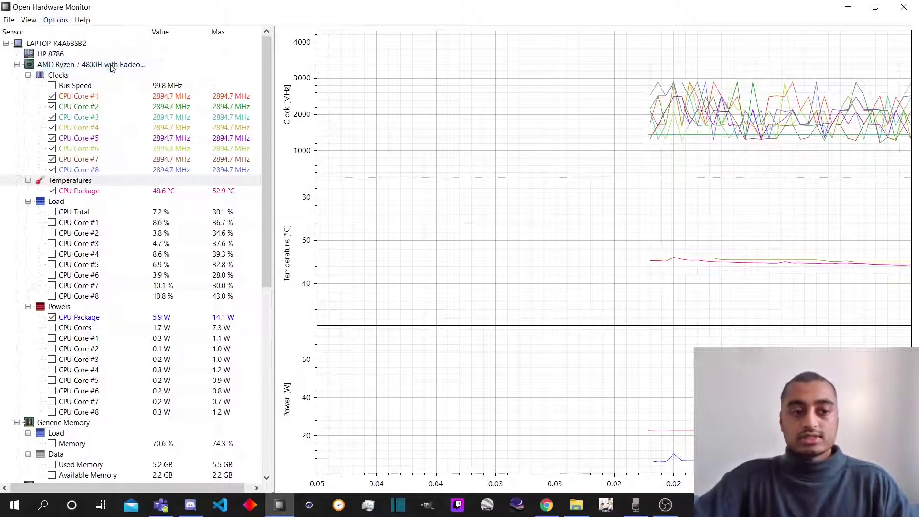
click(56, 19)
click(66, 32)
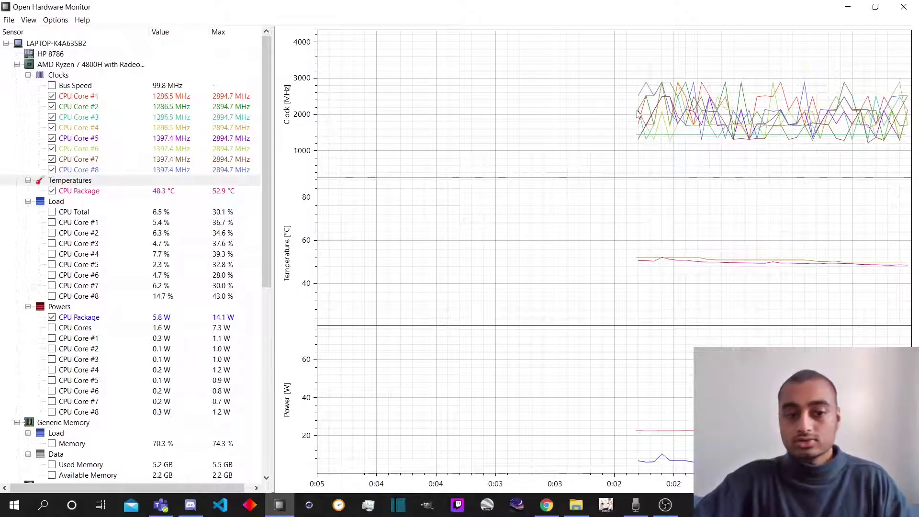
click(56, 20)
click(56, 20)
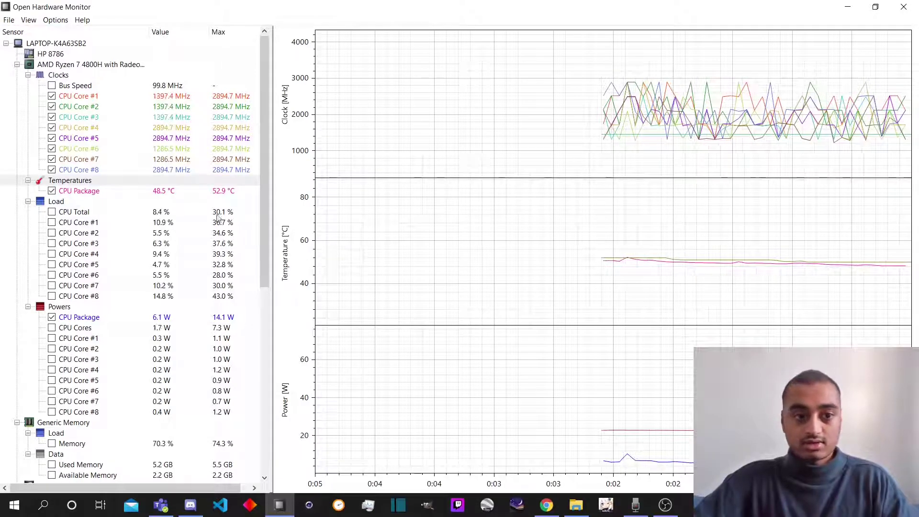
scroll(146, 170, down, 2)
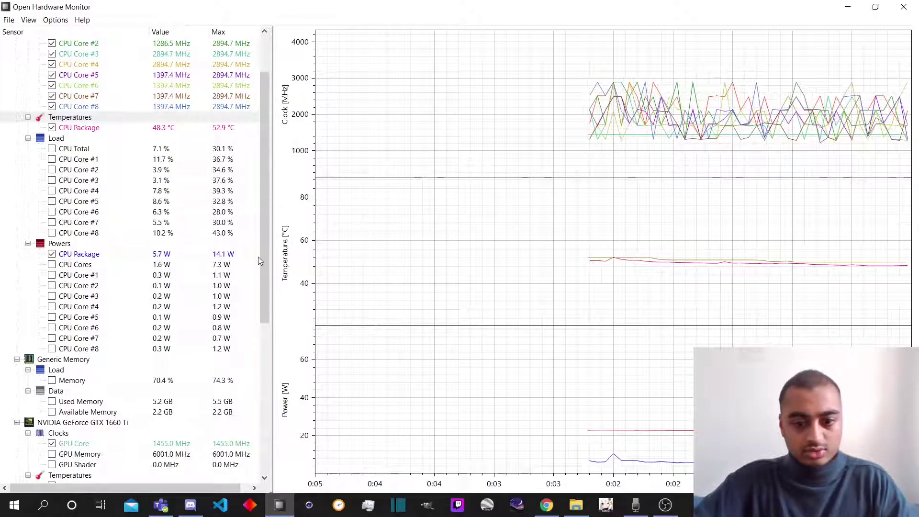
scroll(119, 232, down, 7)
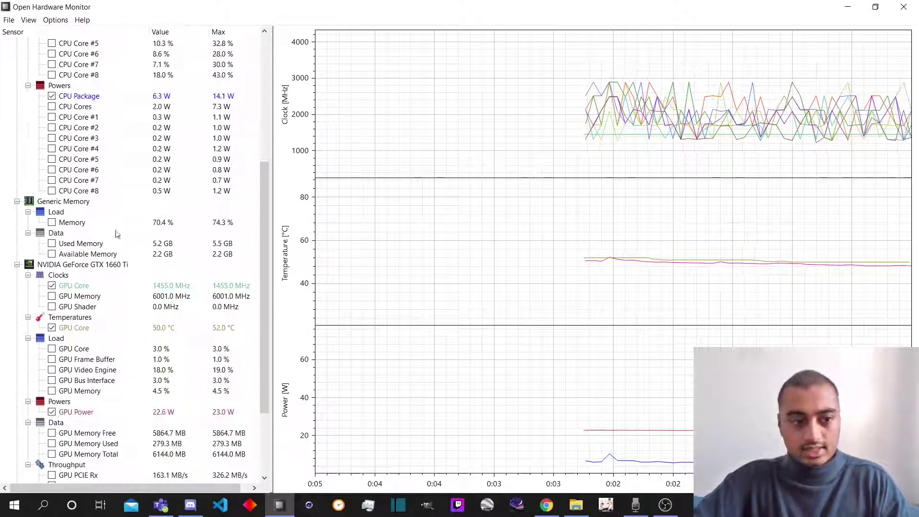
scroll(119, 232, down, 1)
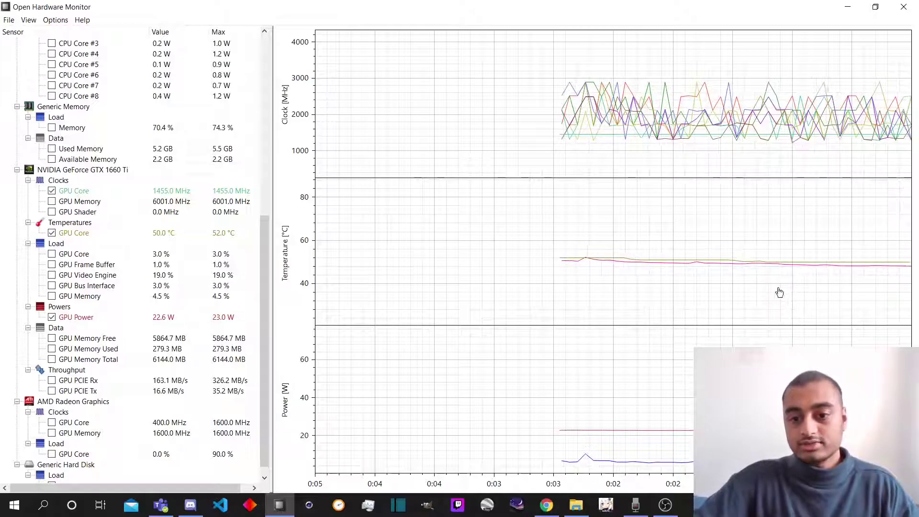
- Pan the temperature chart and zoom the time axis in to the last couple of minutes
drag(766, 289, 385, 292)
scroll(777, 265, down, 5)
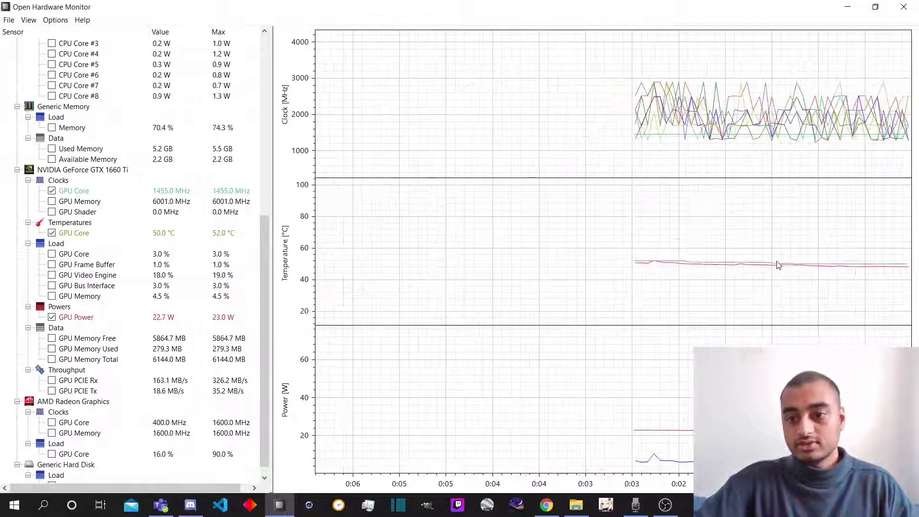
scroll(736, 136, down, 5)
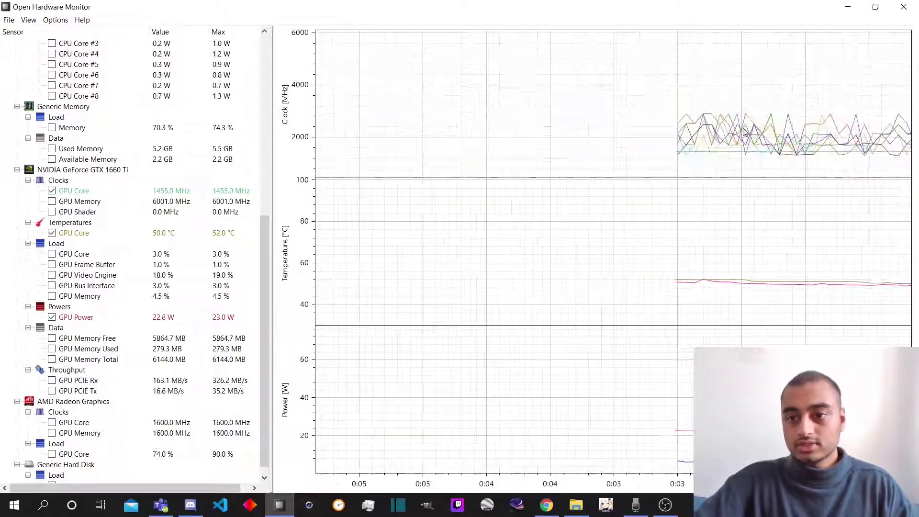
scroll(735, 139, up, 5)
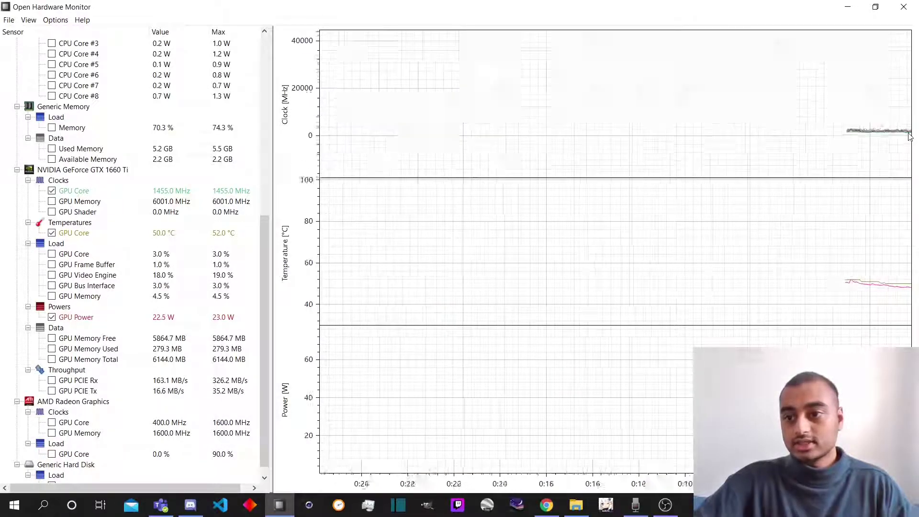
scroll(728, 146, up, 5)
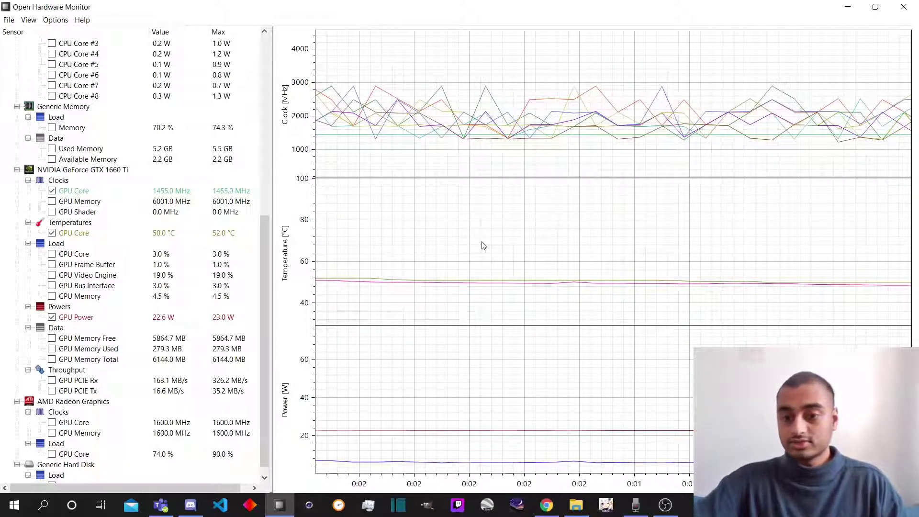
- Zoom the time axis far out to reveal the full multi-hour history
scroll(484, 246, down, 10)
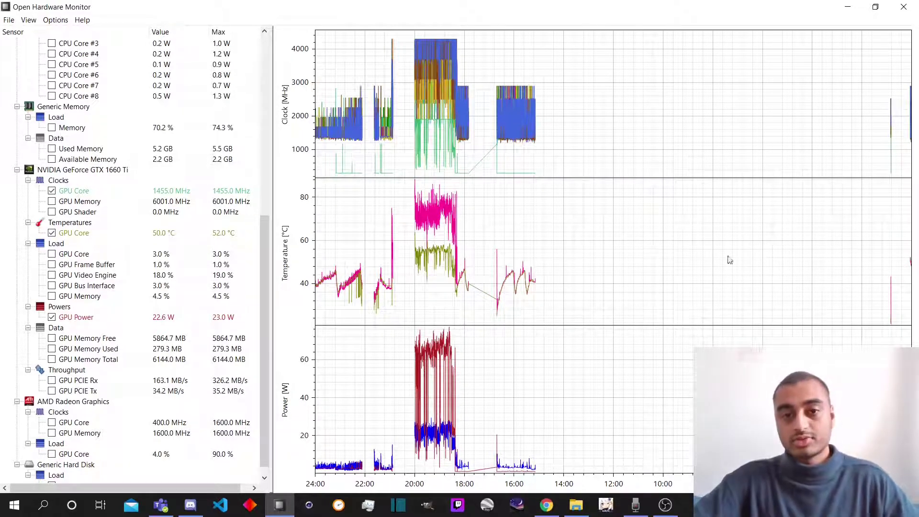
- Turn Stacked Axes off and back on from the chart's context menu
right_click(611, 243)
right_click(569, 229)
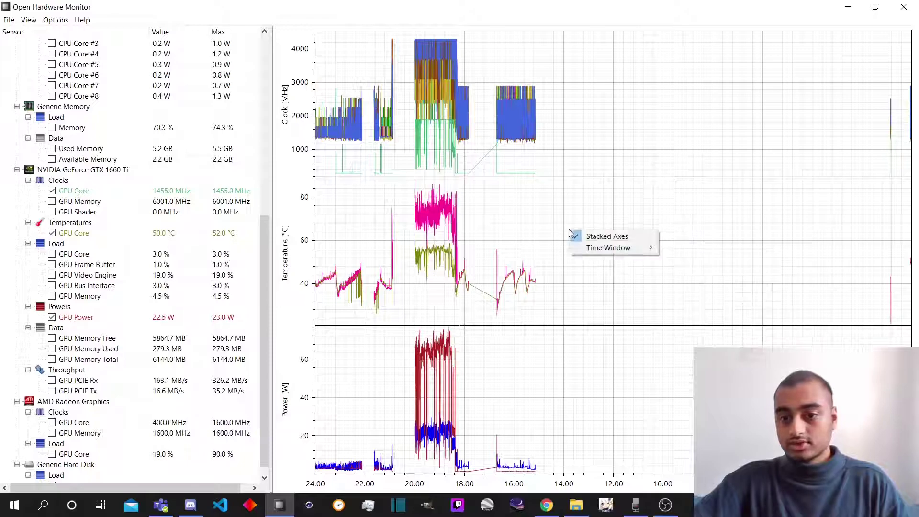
click(604, 238)
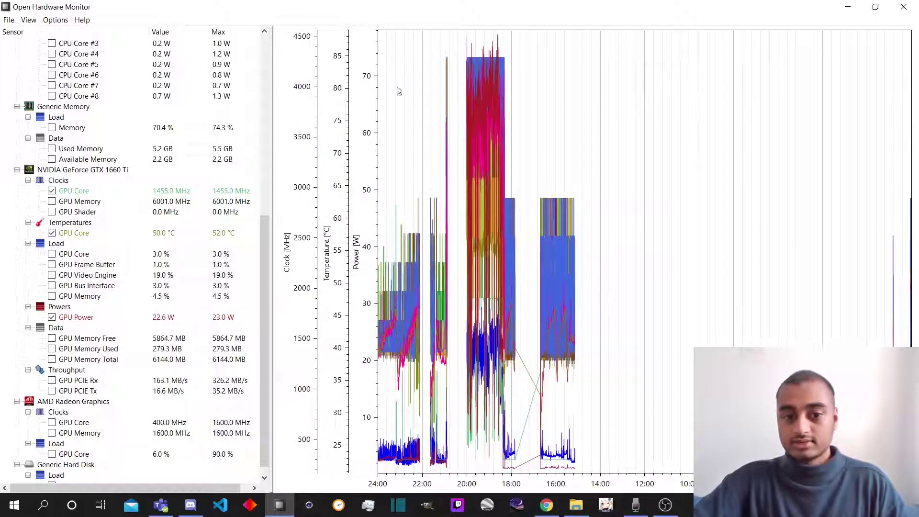
right_click(715, 217)
click(700, 211)
right_click(600, 222)
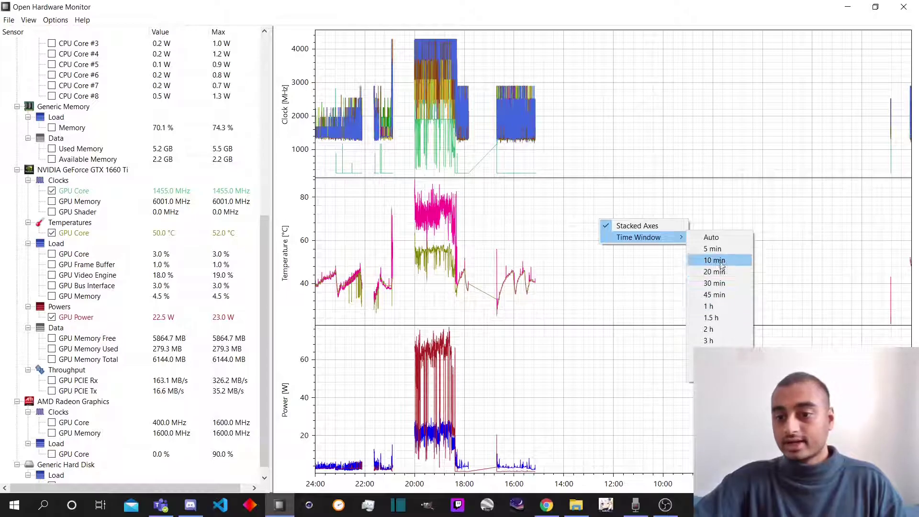
- Limit the charts to 5 min and scroll the sensor tree back to the CPU rows
click(714, 248)
scroll(263, 341, down, 1)
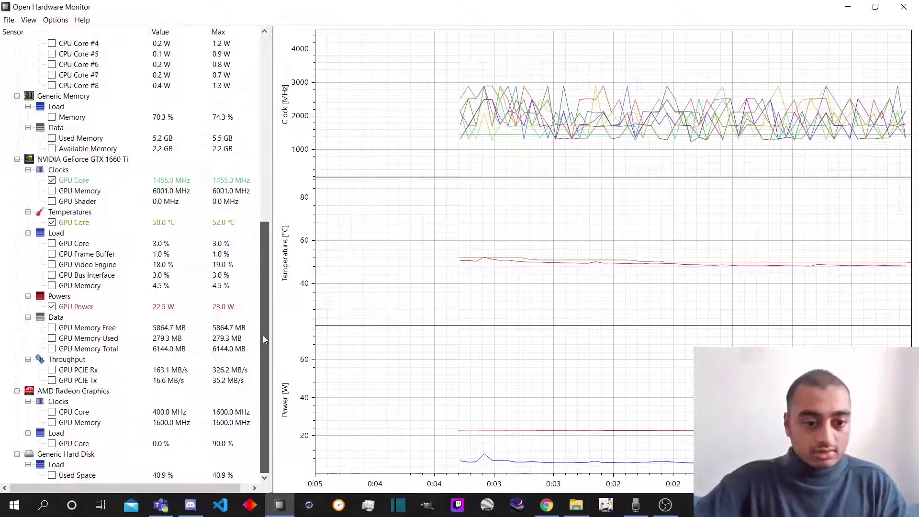
scroll(262, 381, up, 10)
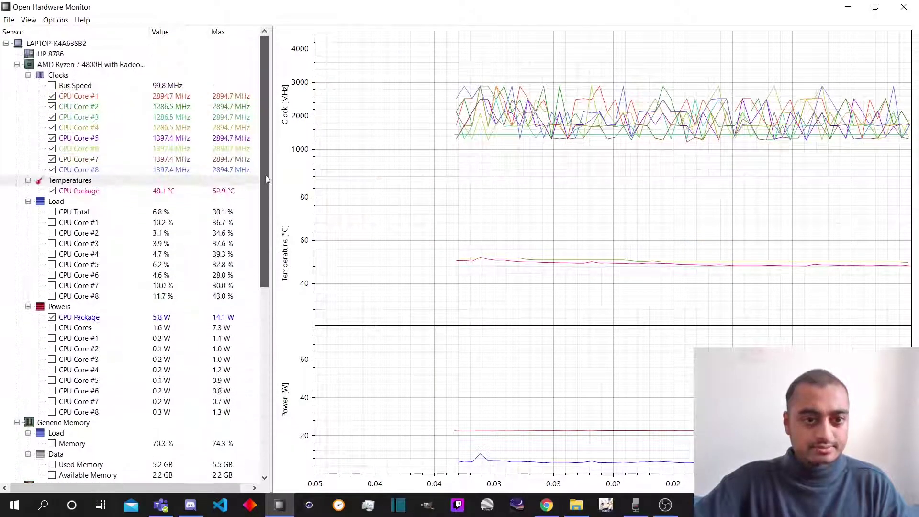
scroll(264, 383, down, 10)
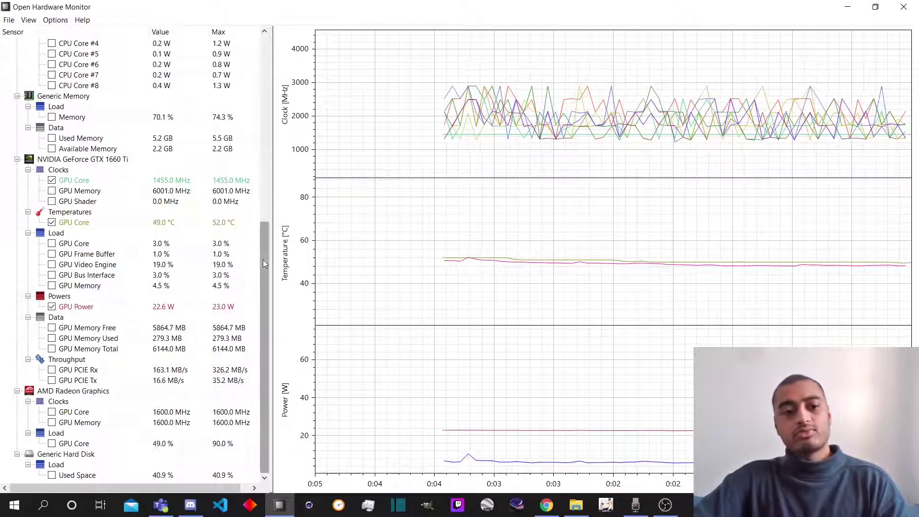
drag(263, 260, 263, 77)
scroll(202, 91, down, 10)
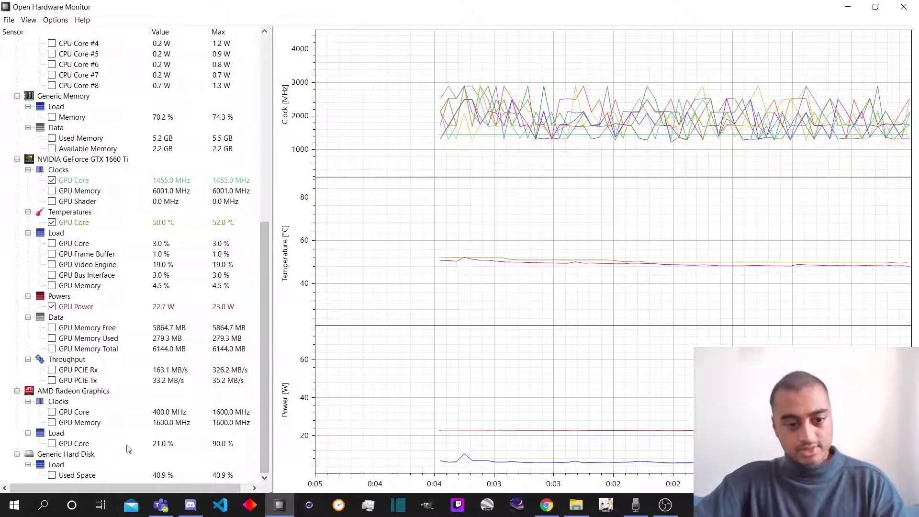
drag(263, 398, 270, 155)
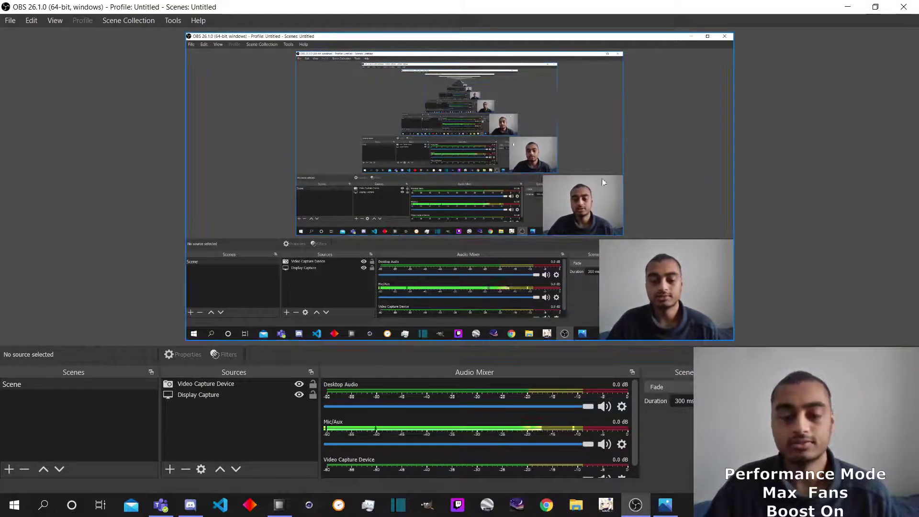
- Minimize OBS Studio so Open Hardware Monitor is visible again
click(849, 8)
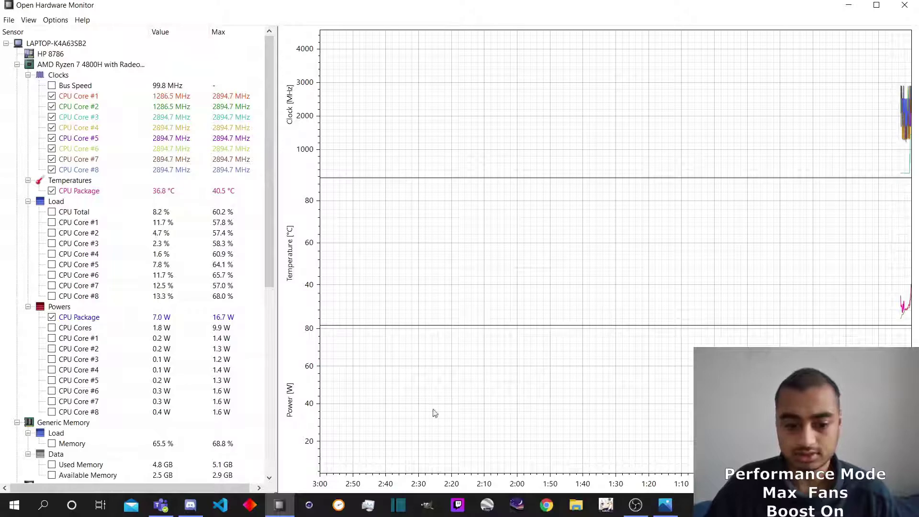
- Open the saved screenshot of the earlier CPU clock, temperature and power graphs in Photos
click(665, 506)
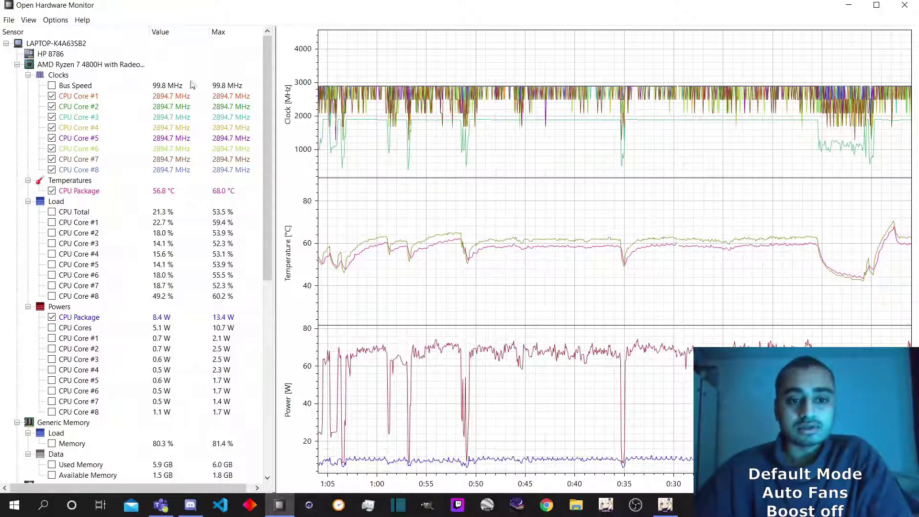
- Bring up the viewer controls over the performance-mode graph screenshot
click(178, 192)
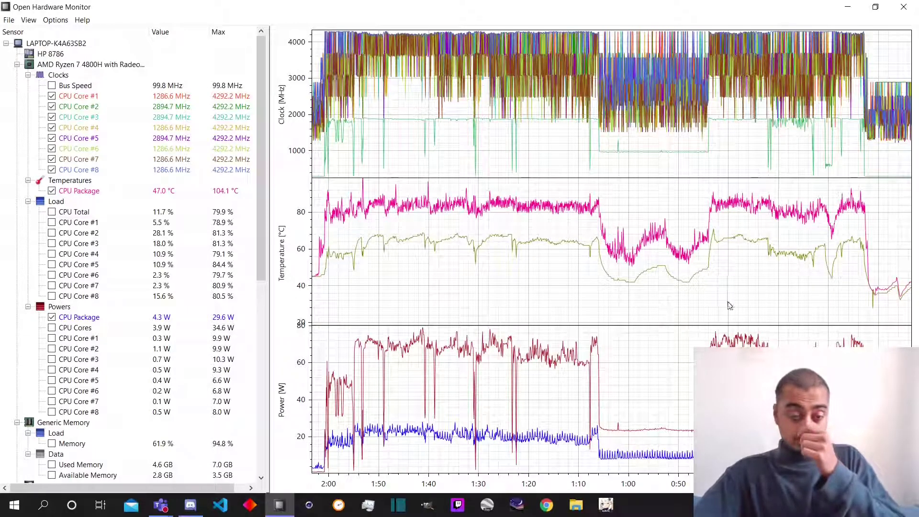
key(super+d)
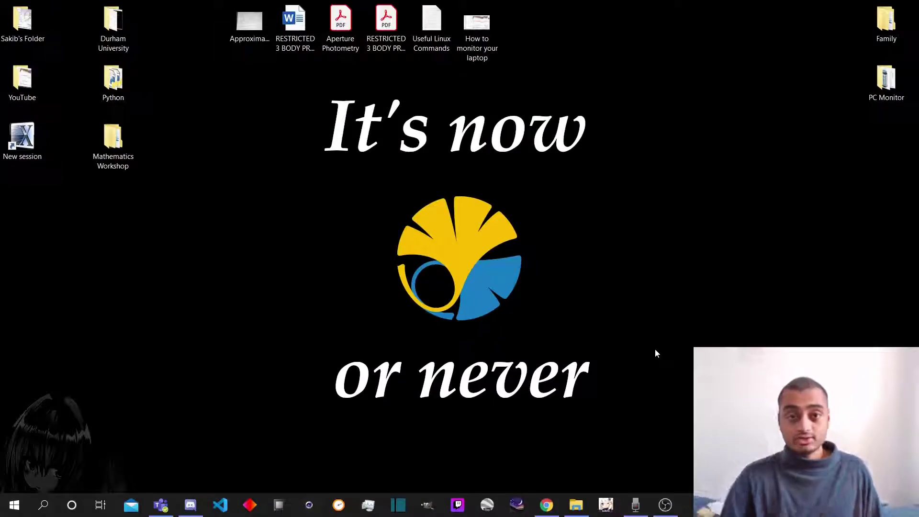